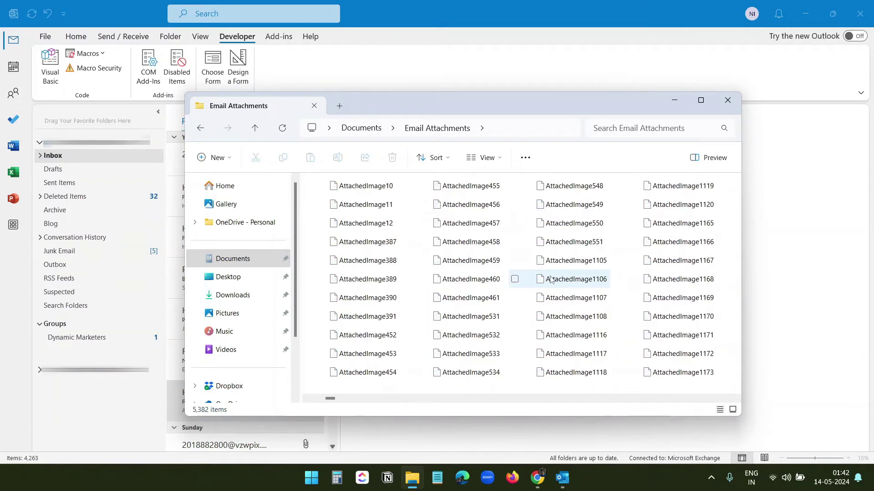
# - Scroll through the extracted attachment files in the Email Attachments folder
pyautogui.scroll(-5, 551, 280)
pyautogui.scroll(-5, 551, 279)
pyautogui.scroll(-5, 550, 281)
pyautogui.scroll(-5, 549, 283)
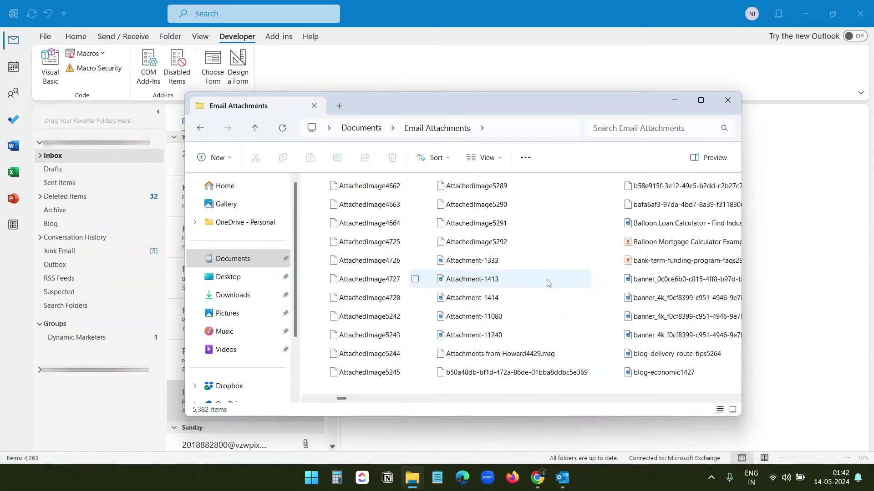
pyautogui.scroll(-5, 549, 283)
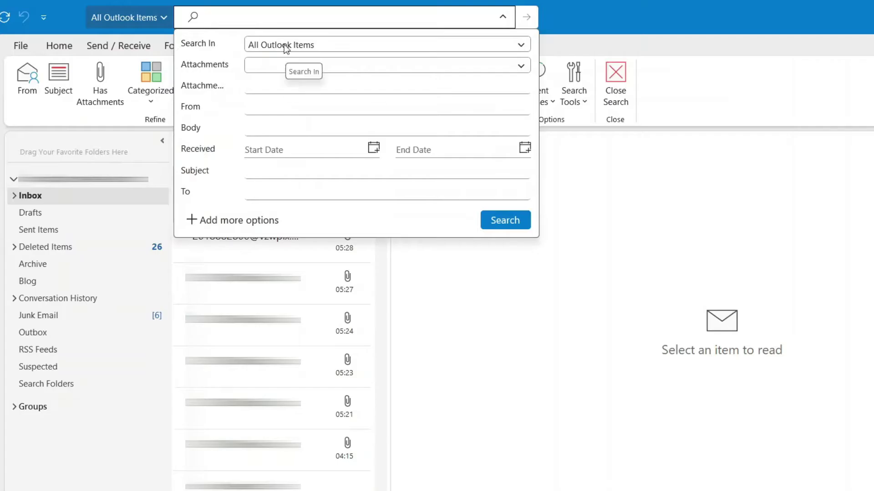
# - Search Outlook for items with attachments named 'invoice.pdf'
pyautogui.click(277, 67)
pyautogui.click(273, 107)
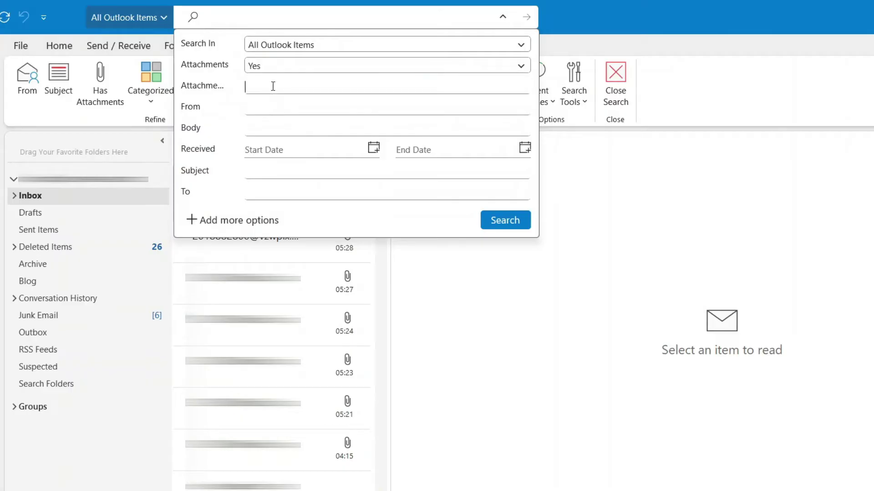
pyautogui.write('invoice.pdf')
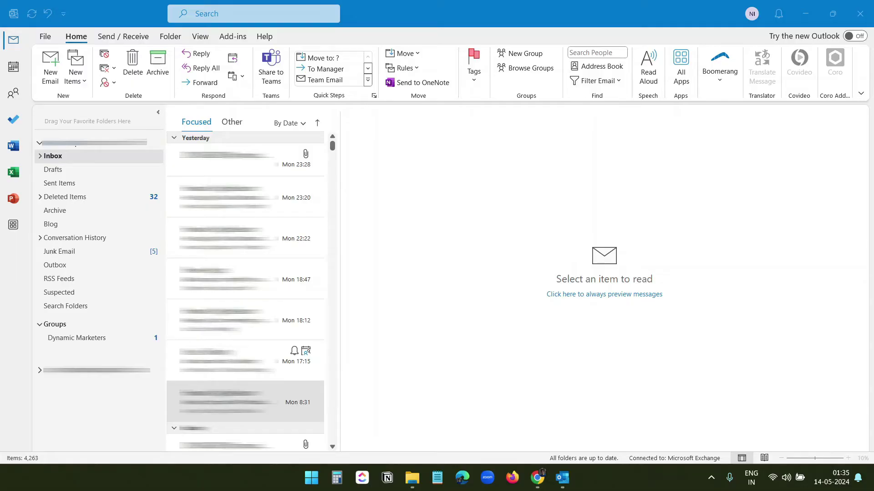
# - Tick Developer under Main Tabs in Outlook Options' Customize Ribbon and confirm
pyautogui.click(47, 38)
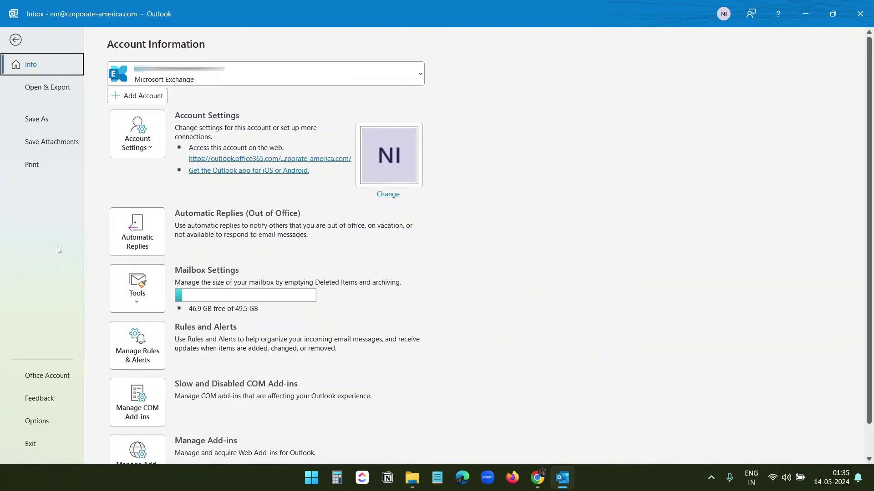
pyautogui.click(46, 424)
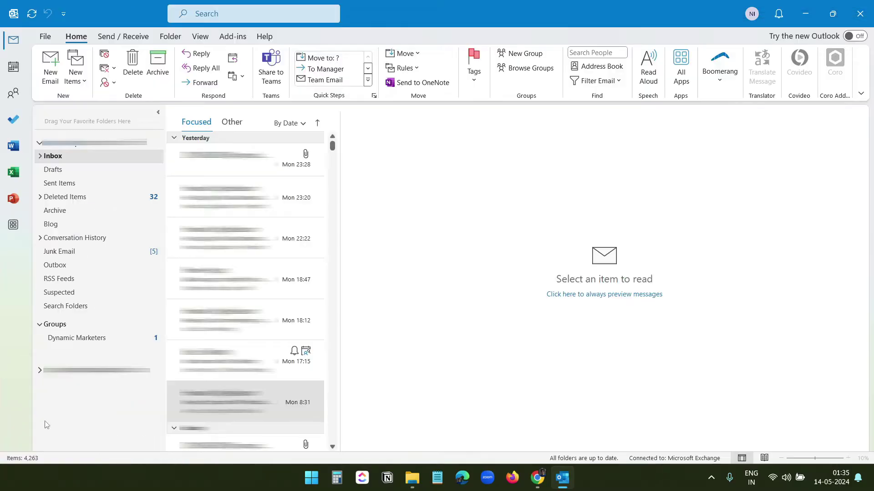
pyautogui.click(248, 227)
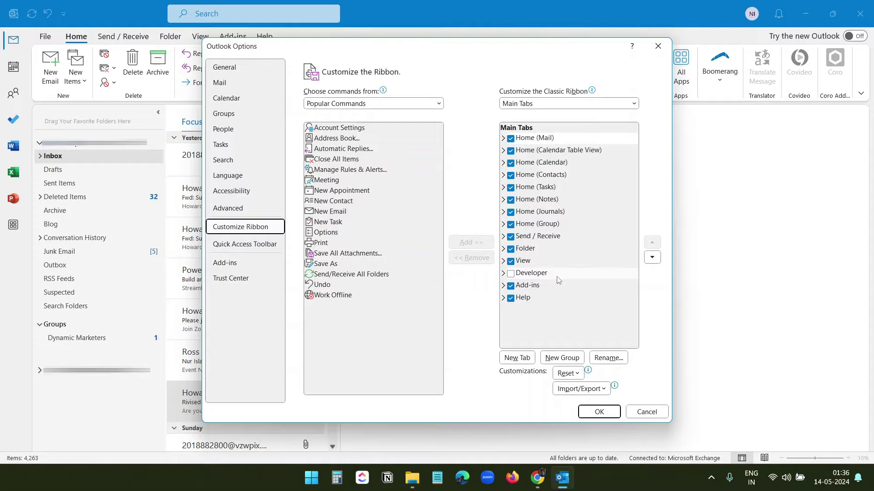
pyautogui.click(511, 274)
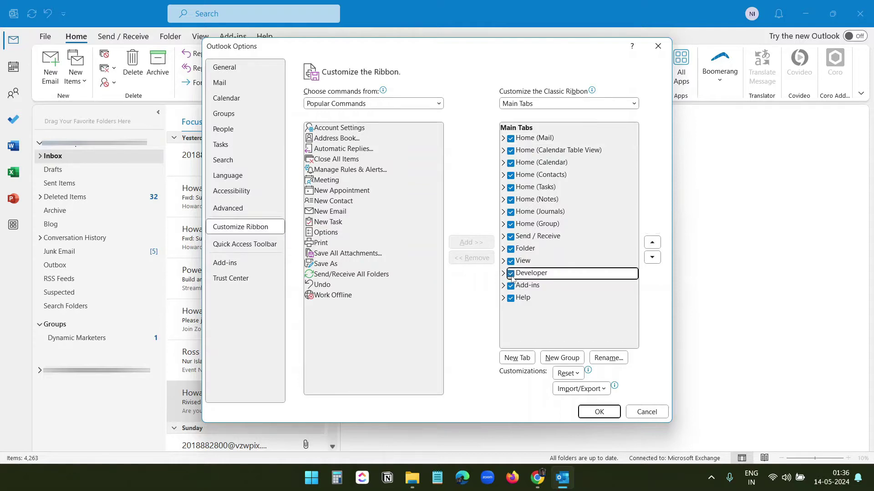
pyautogui.click(599, 411)
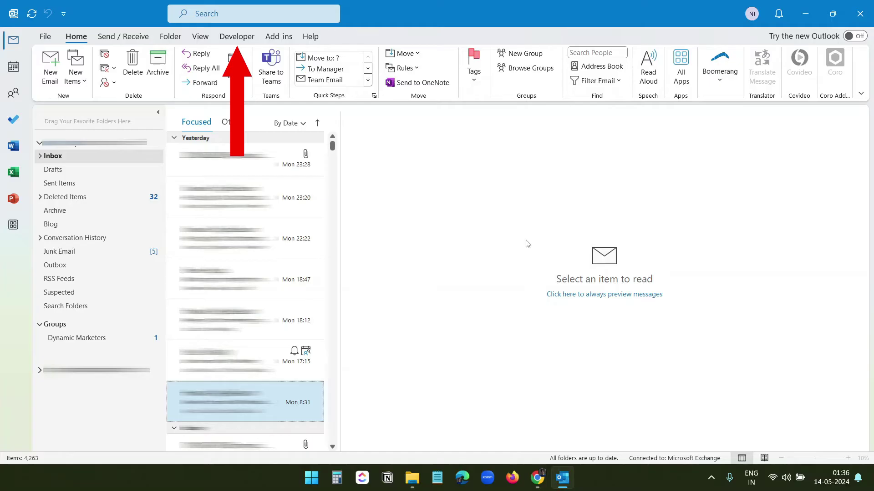
# - Extract the downloaded EmailAttachments.zip into its suggested EmailAttachments folder in Downloads
pyautogui.hotkey('alt', 'Tab')
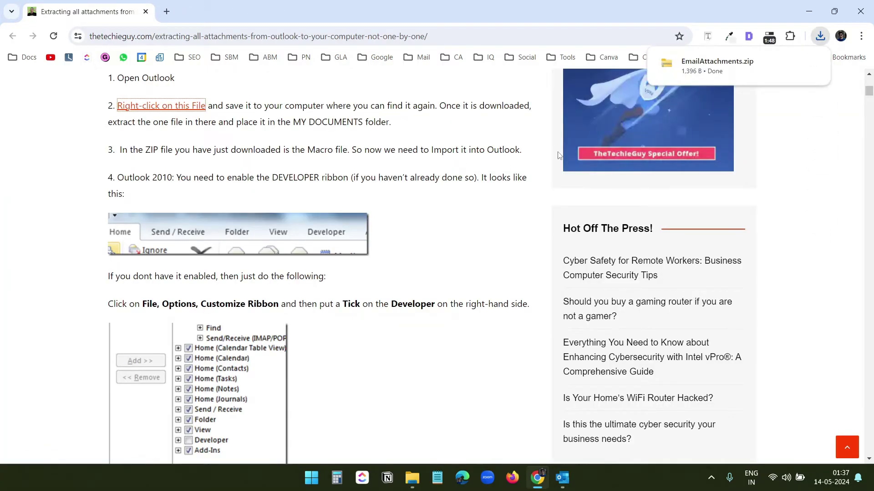
pyautogui.rightClick(347, 214)
pyautogui.click(415, 197)
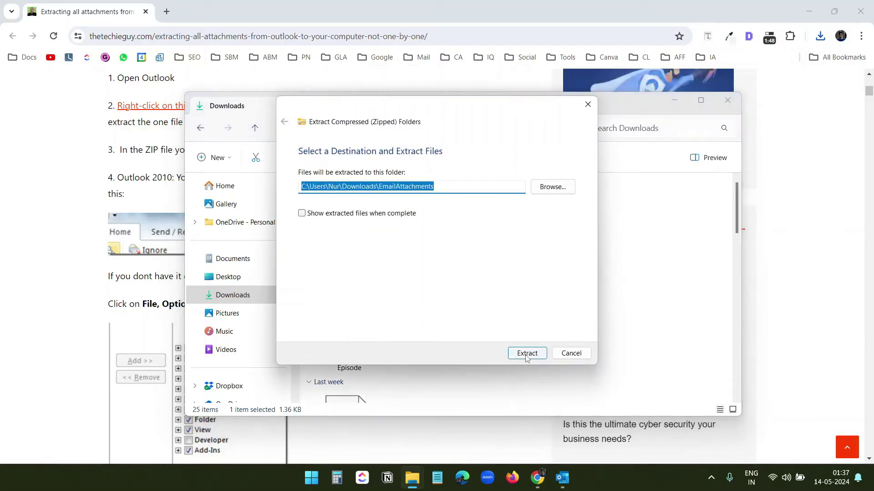
pyautogui.click(526, 353)
# - Open the Visual Basic editor from Outlook's Developer tab
pyautogui.click(562, 477)
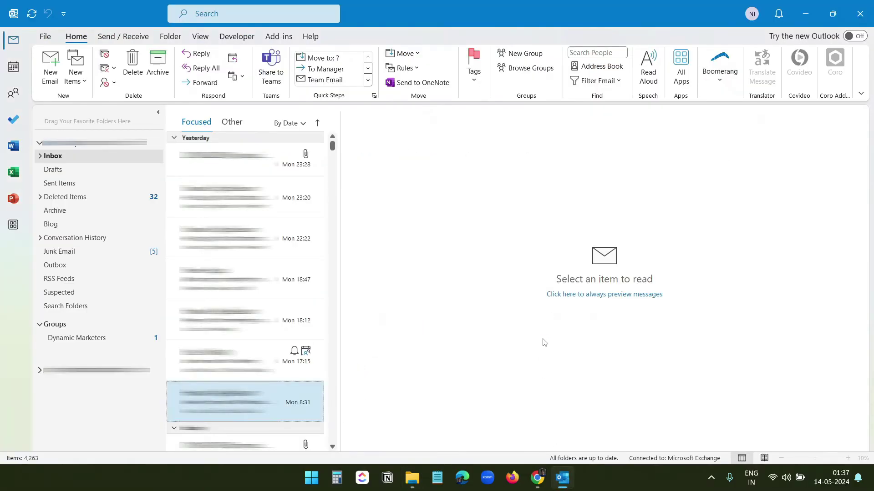
pyautogui.click(247, 38)
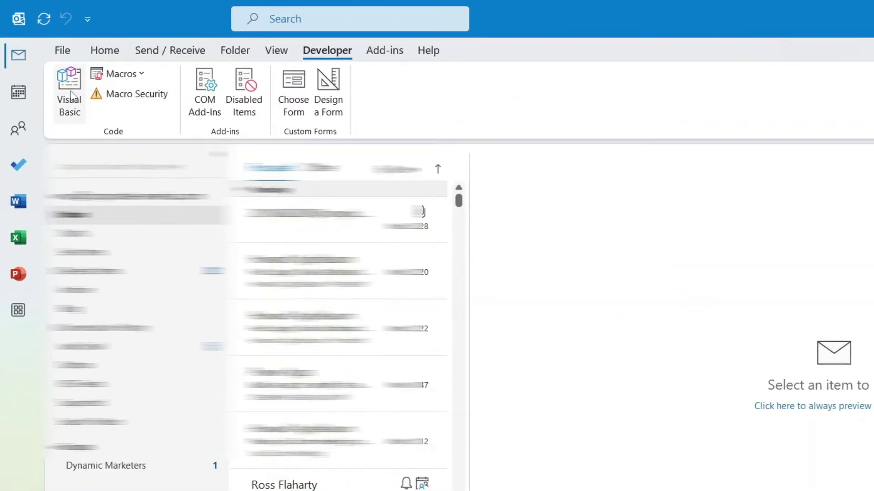
pyautogui.click(69, 97)
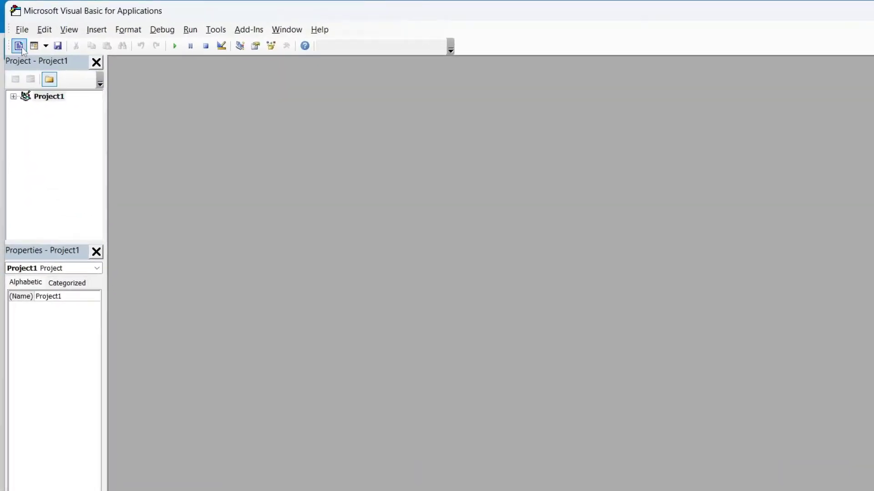
# - Import the GetEmailAttachments.bas module into the Outlook VBA project
pyautogui.click(25, 34)
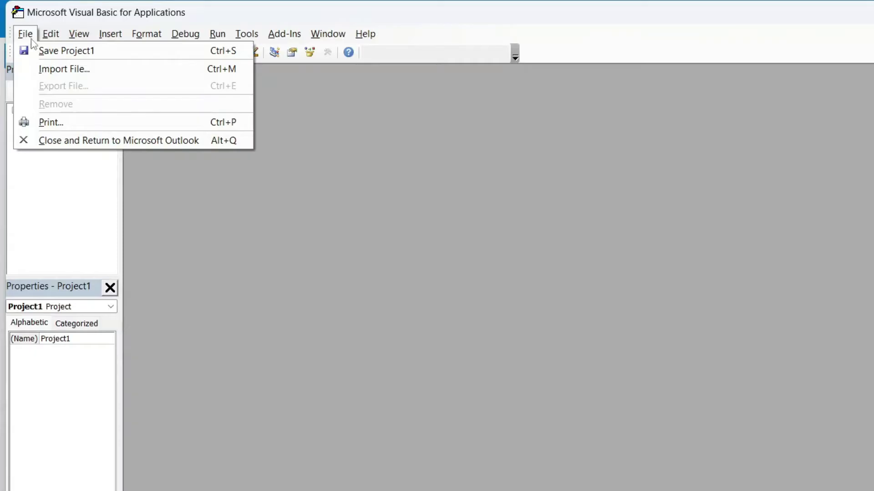
pyautogui.click(66, 70)
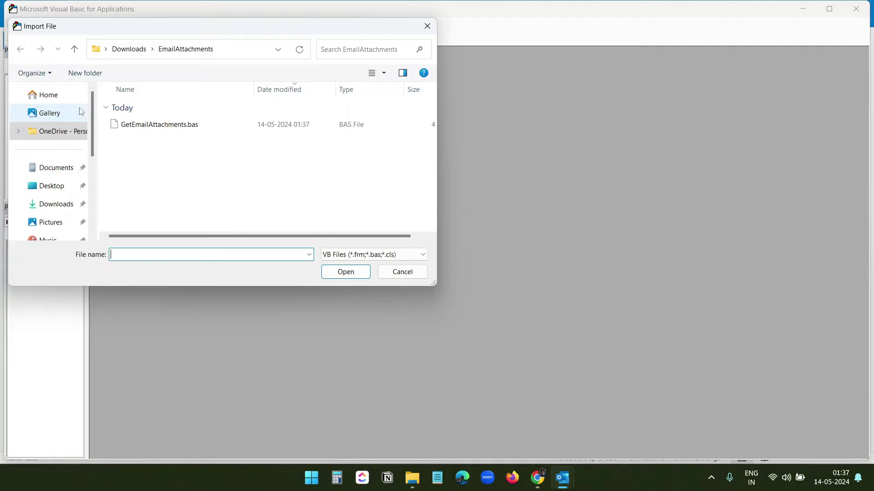
pyautogui.click(173, 127)
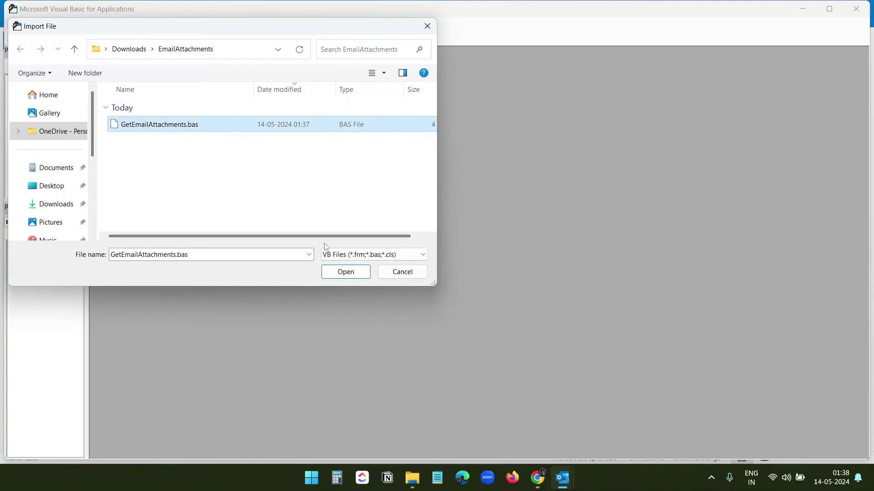
pyautogui.click(339, 273)
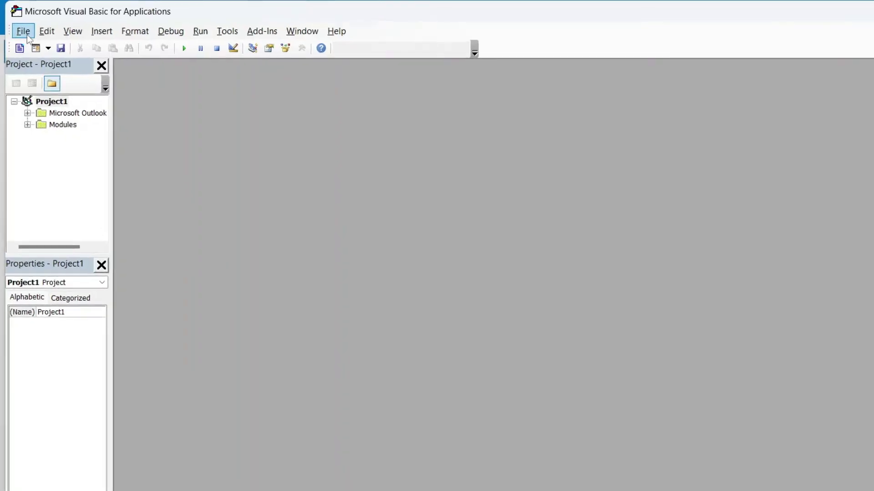
pyautogui.click(27, 35)
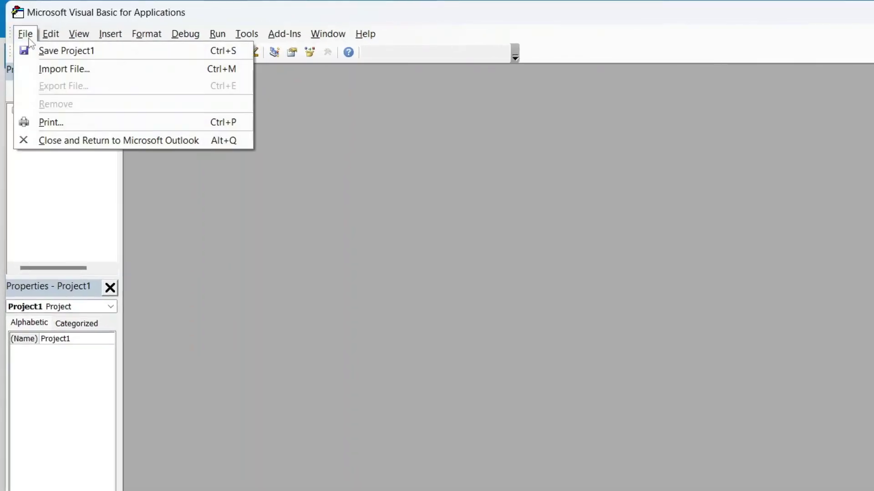
# - Run the GetAttachments macro on the Inbox and acknowledge the 5,382-file export
pyautogui.click(76, 140)
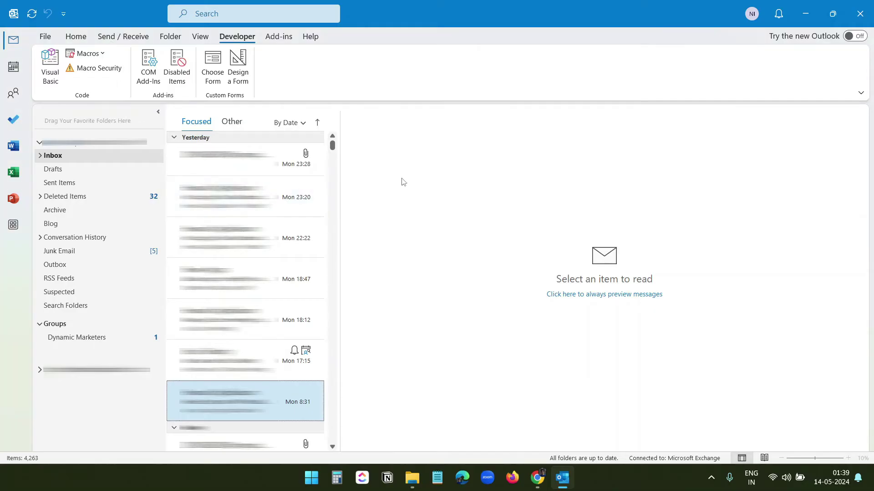
pyautogui.click(95, 55)
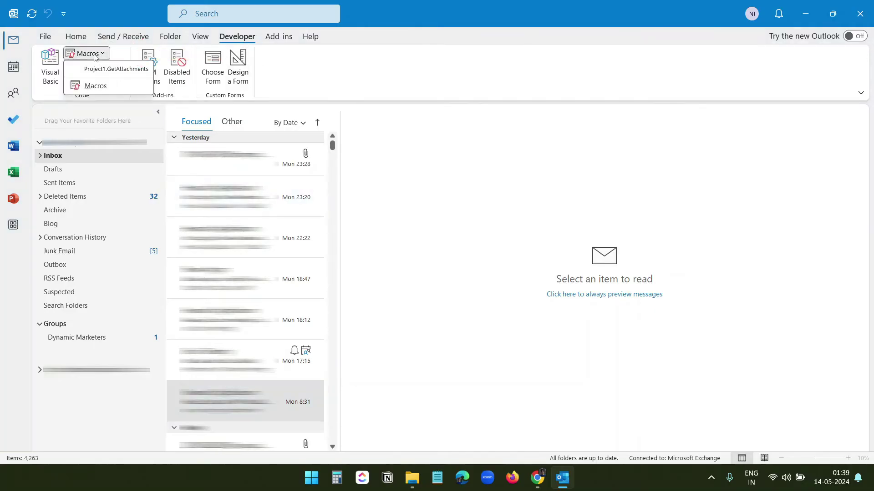
pyautogui.click(96, 86)
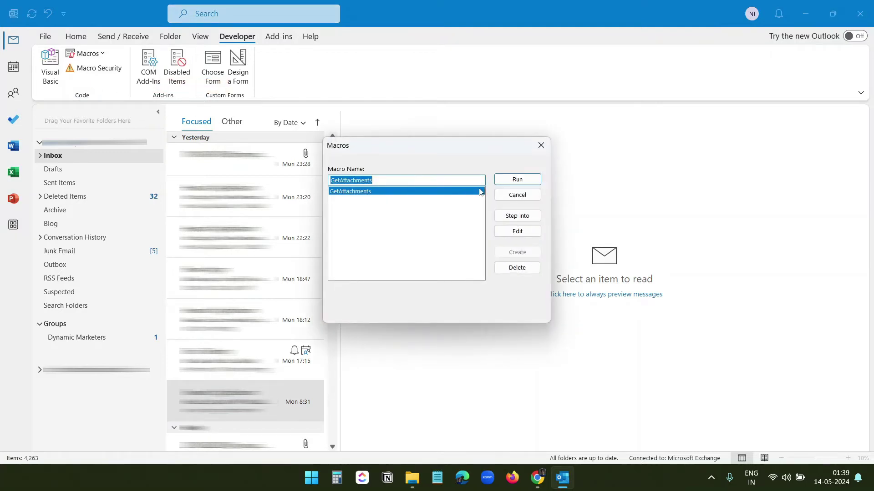
pyautogui.click(515, 179)
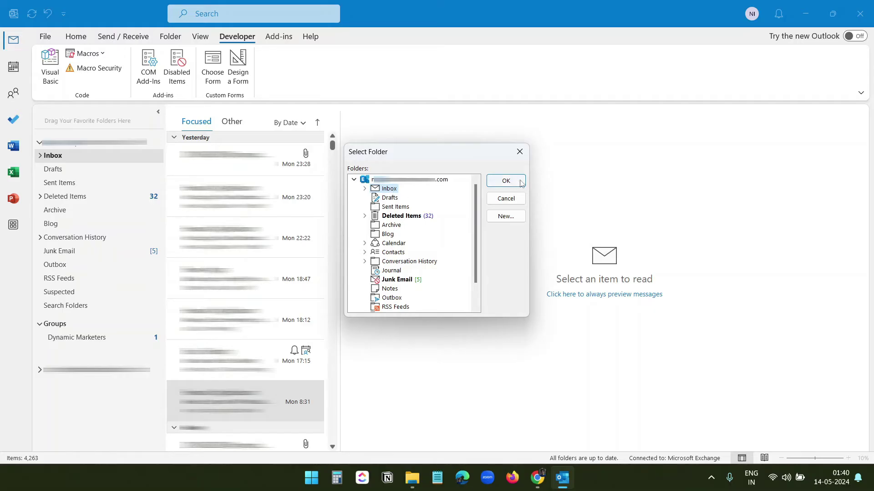
pyautogui.click(506, 181)
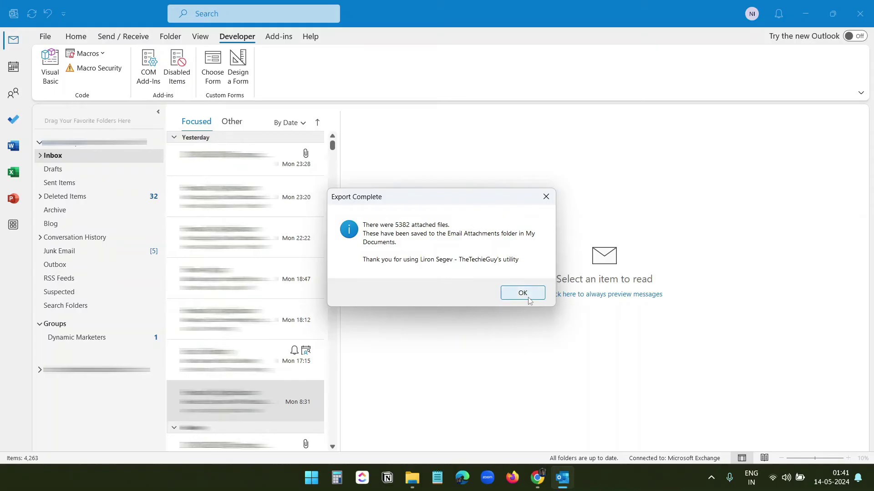
pyautogui.click(529, 297)
# - Open the Email Attachments folder in Documents and scroll through the exported files
pyautogui.click(411, 477)
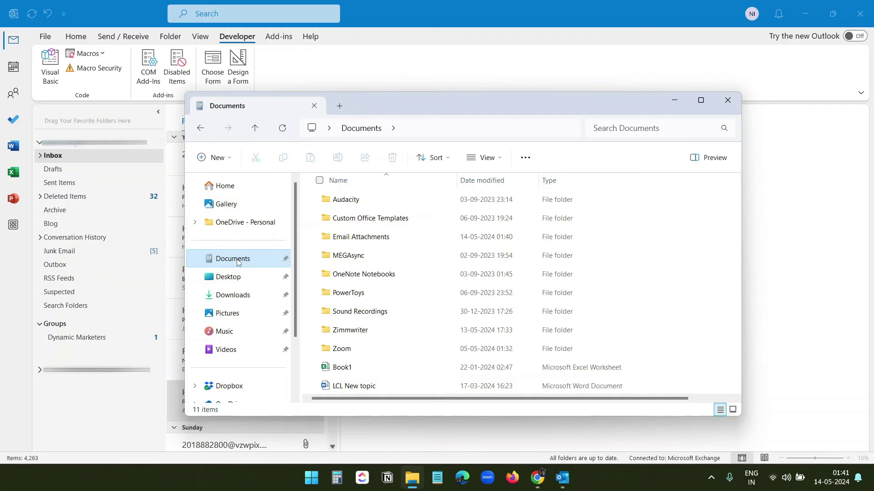
pyautogui.doubleClick(387, 236)
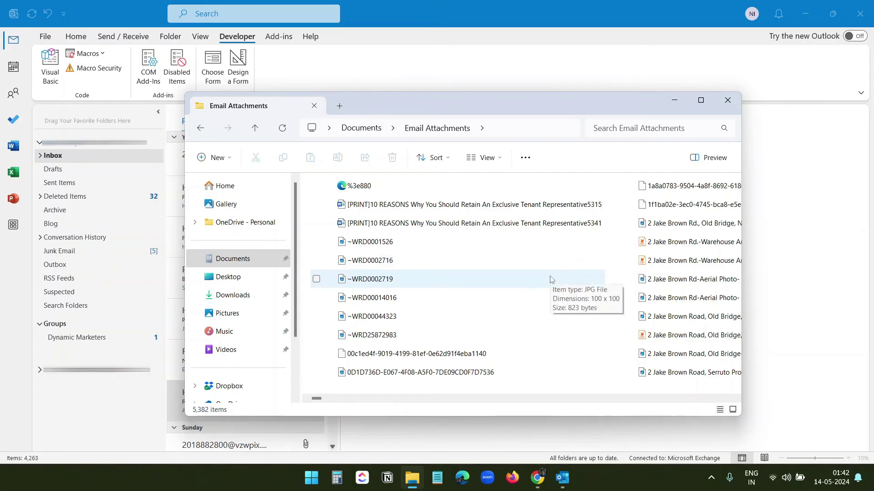
pyautogui.scroll(-3, 551, 279)
pyautogui.scroll(-3, 550, 279)
pyautogui.scroll(-3, 551, 280)
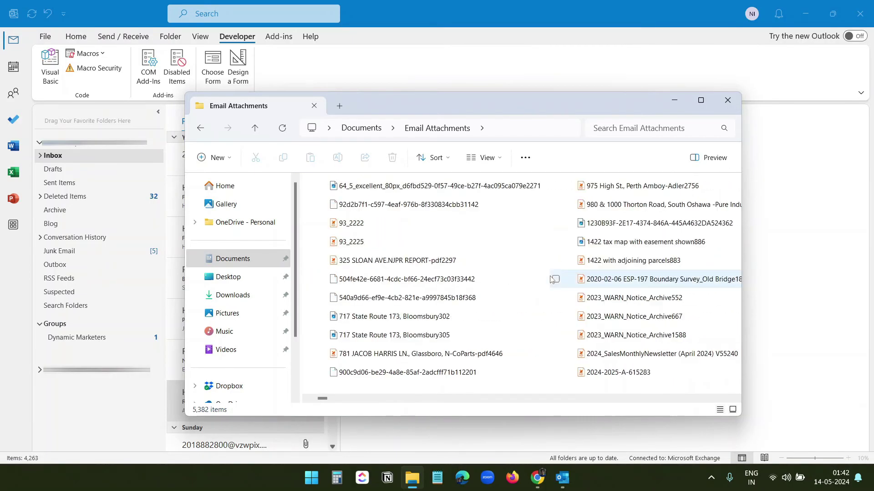
pyautogui.scroll(-3, 550, 279)
pyautogui.scroll(-3, 551, 279)
pyautogui.scroll(-3, 550, 281)
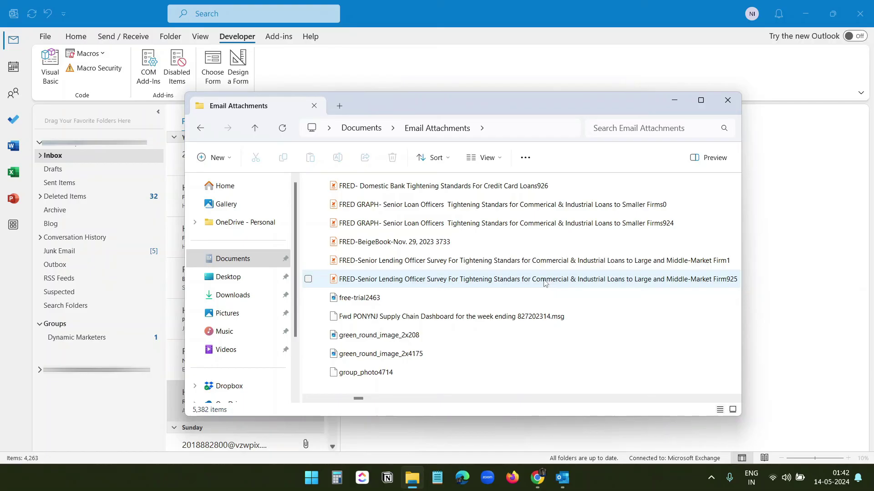
# - Rename the folder to 'Email Attachments-infox' and return to Outlook
pyautogui.click(200, 128)
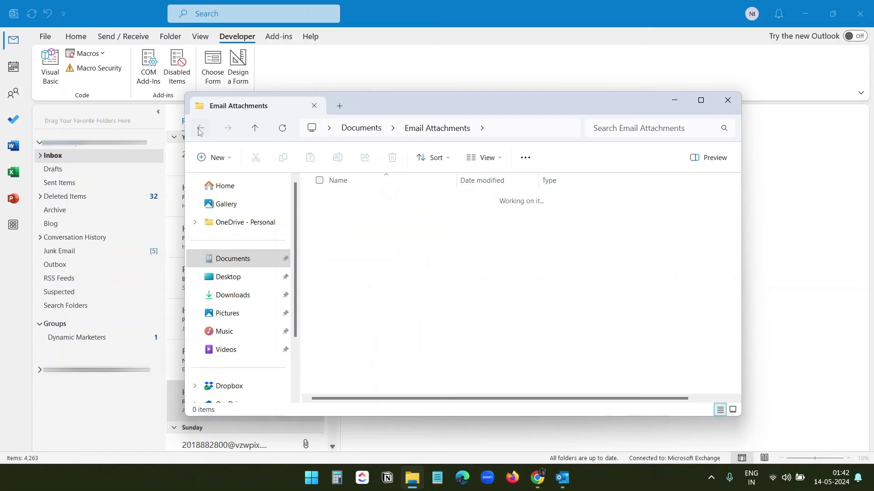
pyautogui.press('F2')
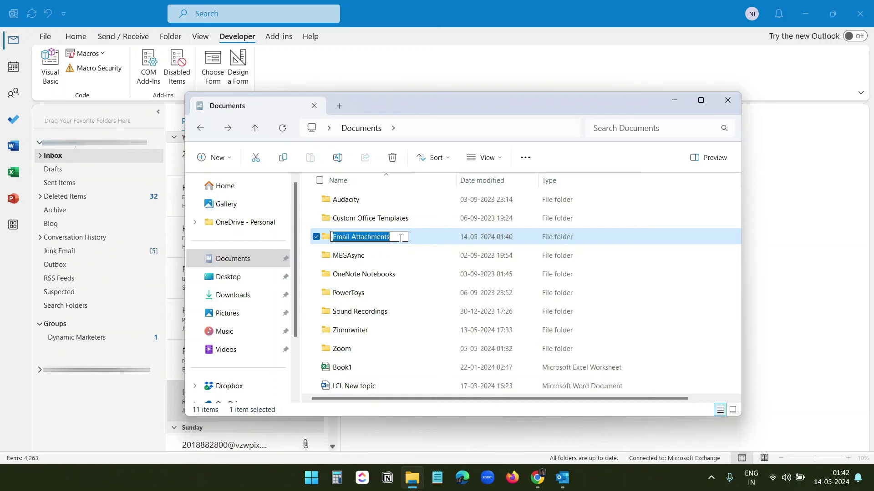
pyautogui.click(400, 238)
pyautogui.write('-')
pyautogui.write('info')
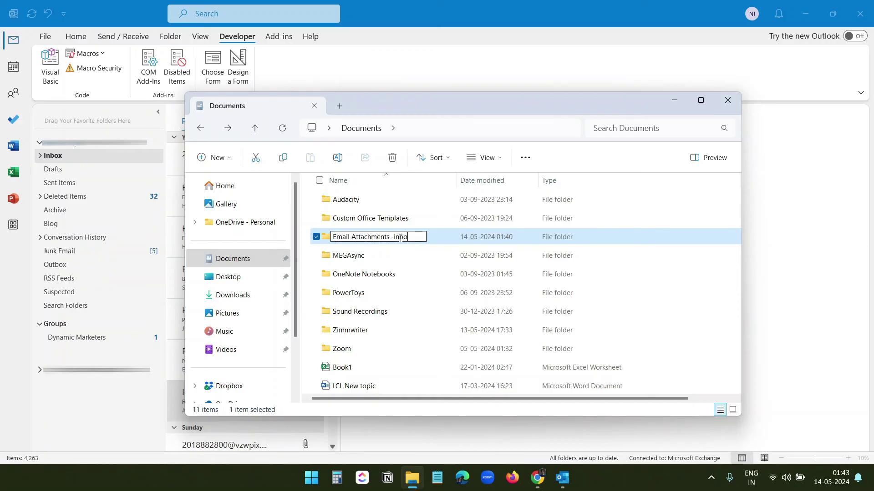
pyautogui.write('x')
pyautogui.press('Return')
pyautogui.hotkey('alt', 'Tab')
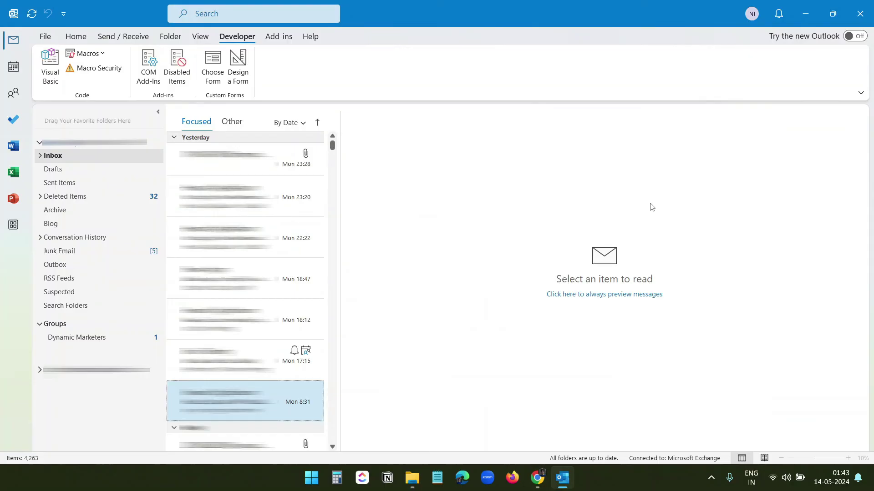
# - Run GetAttachments again with Sent Items as the source folder
pyautogui.click(89, 54)
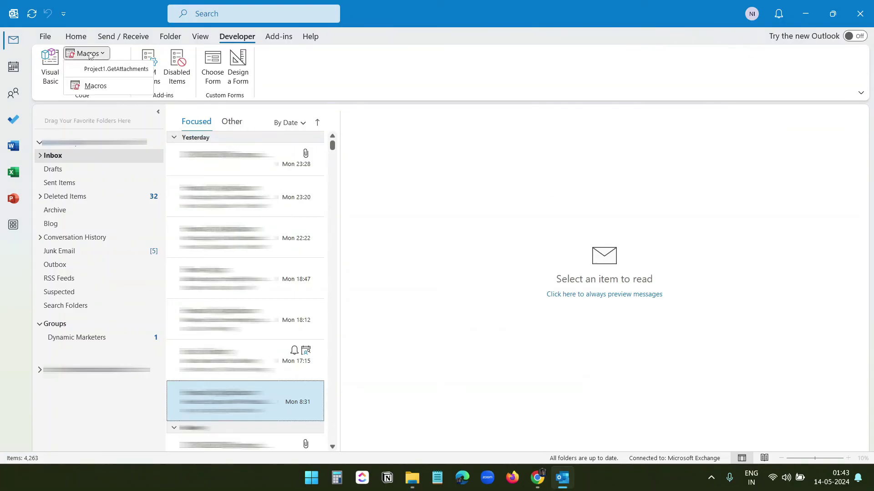
pyautogui.click(96, 86)
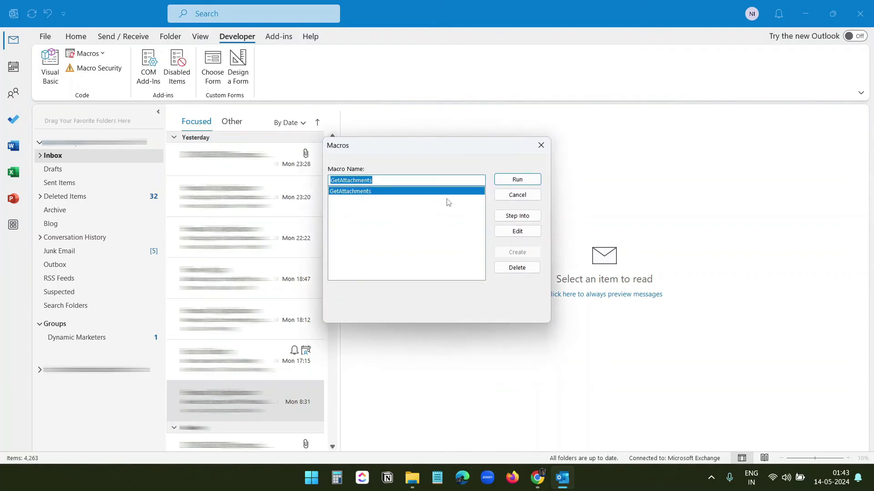
pyautogui.click(518, 180)
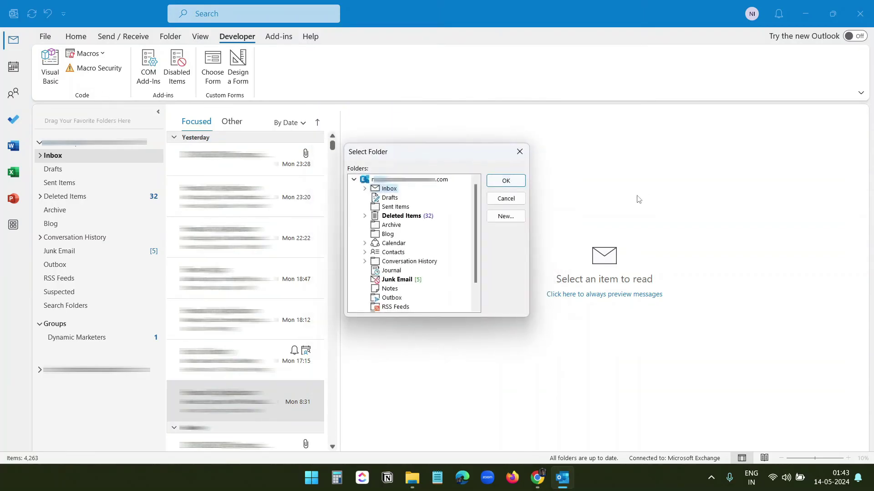
pyautogui.click(400, 209)
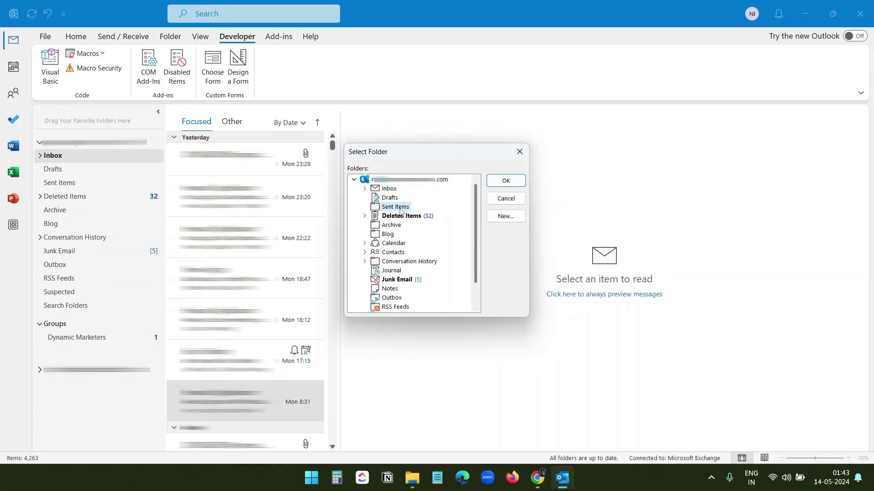
pyautogui.click(516, 186)
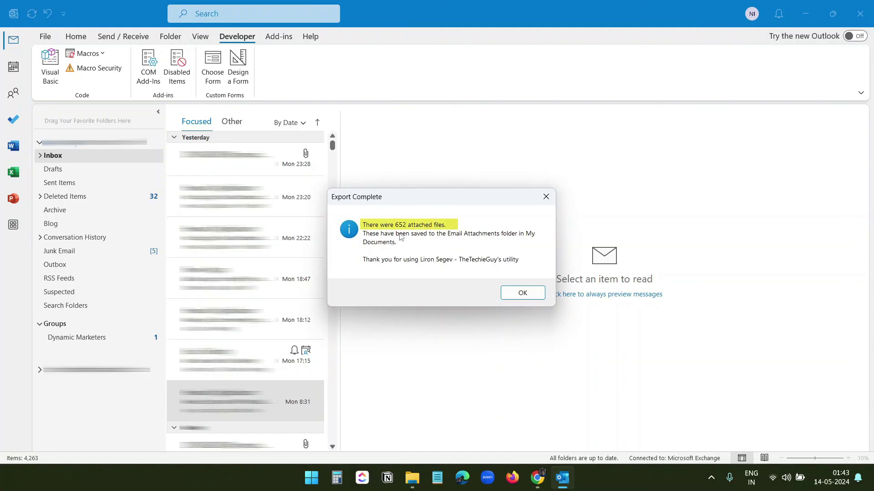
# - Dismiss the 652-file completion message and browse the new Email Attachments folder
pyautogui.click(513, 295)
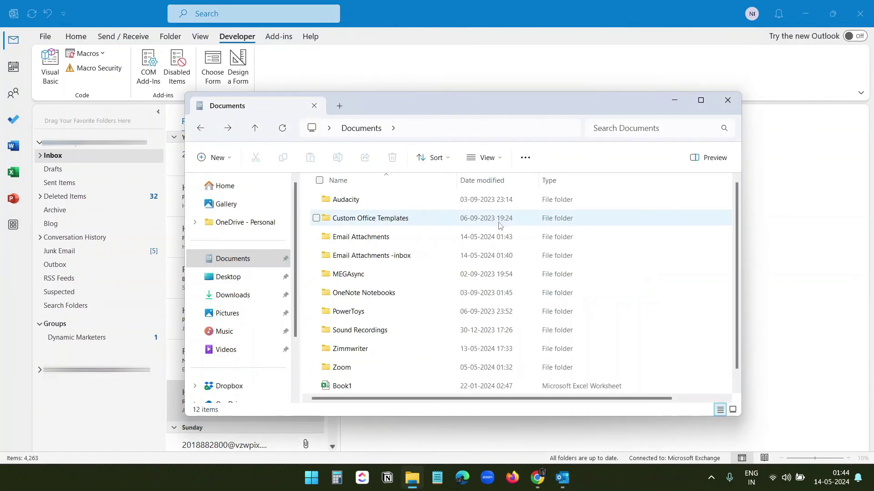
pyautogui.doubleClick(385, 240)
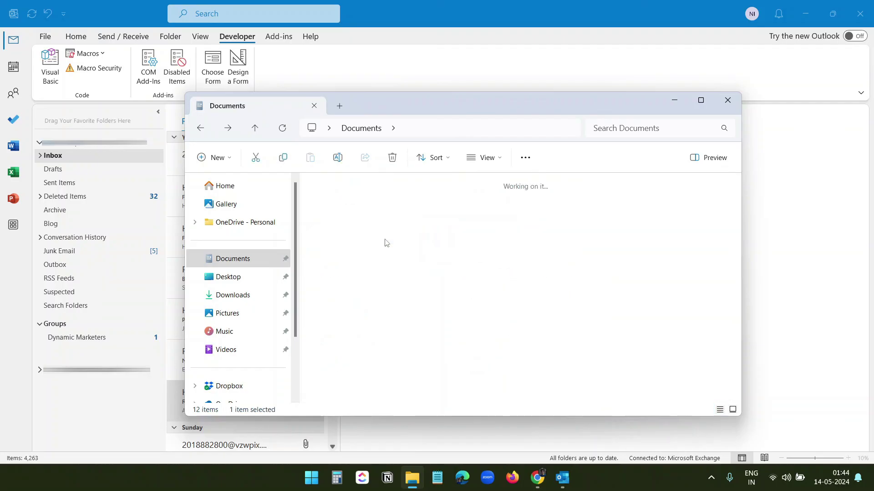
pyautogui.hscroll(5, 496, 241)
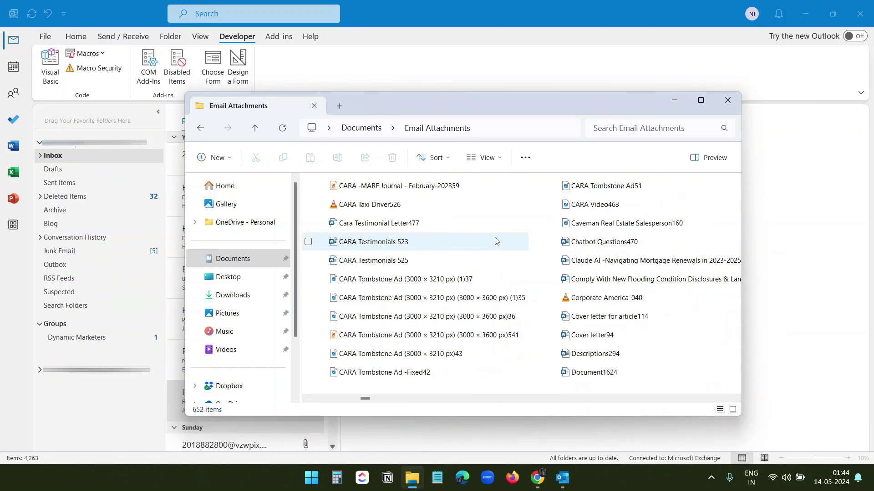